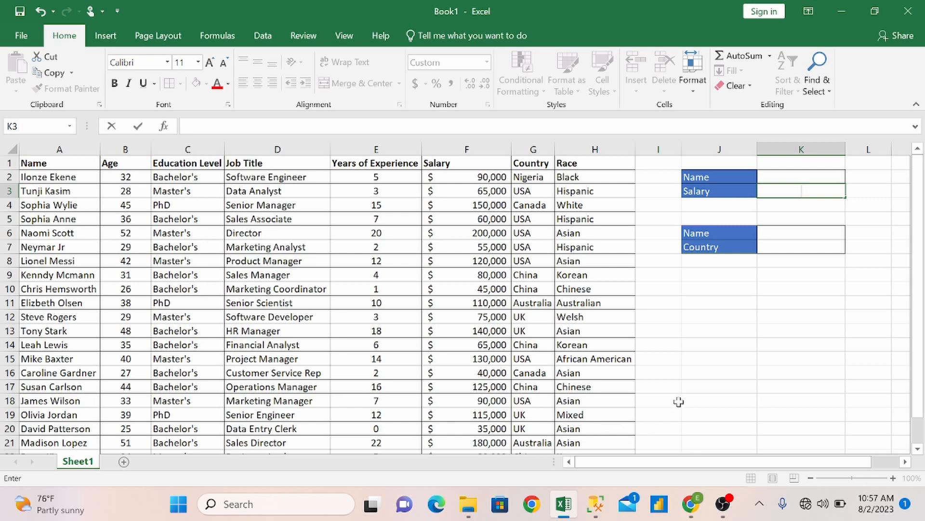
Start a VLOOKUP formula in the Salary cell K3 with cell K2 as the lookup value.
left_click(734, 335)
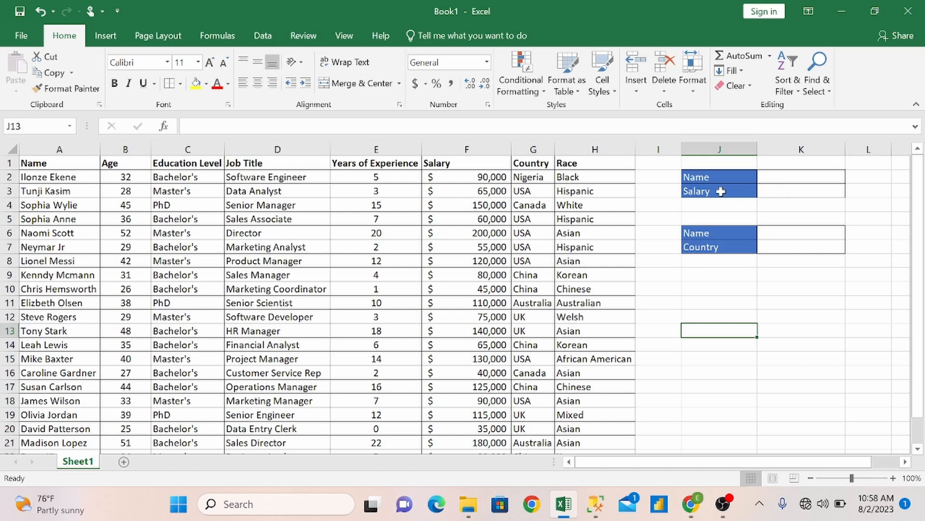
double_click(784, 187)
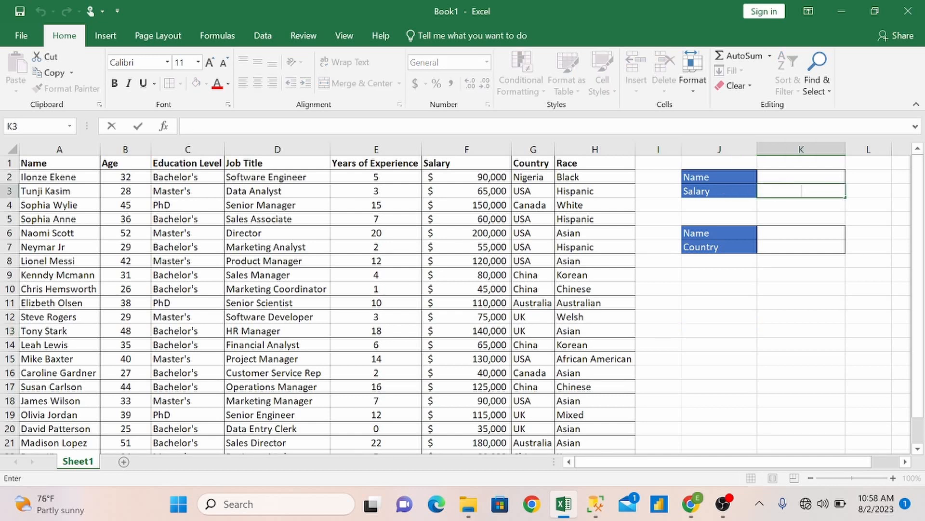
type("=VLLOK")
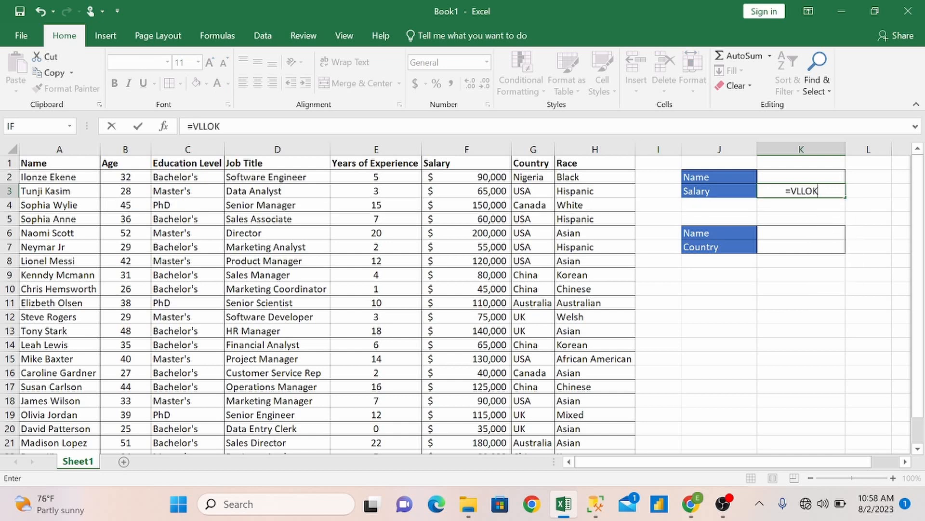
key("BackSpace")
type("O")
key("BackSpace")
key("BackSpace")
key("BackSpace")
key("Tab")
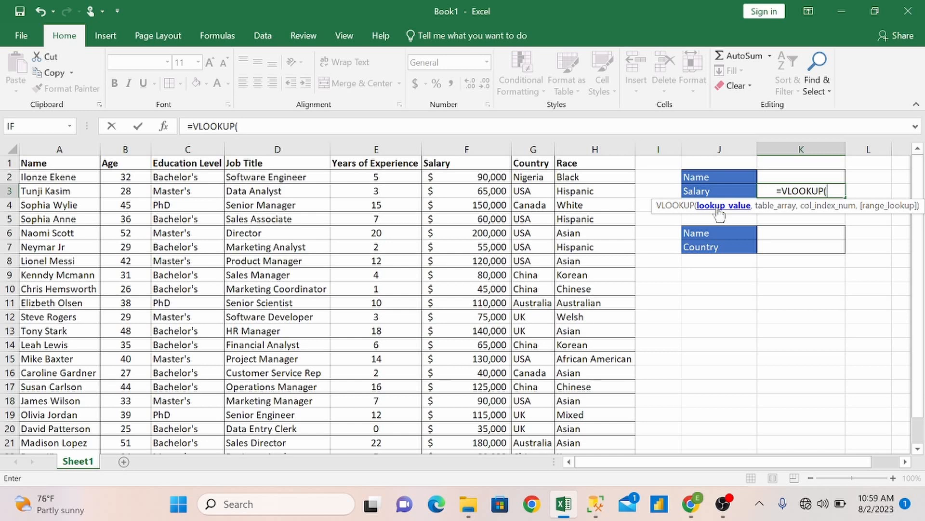
left_click(785, 177)
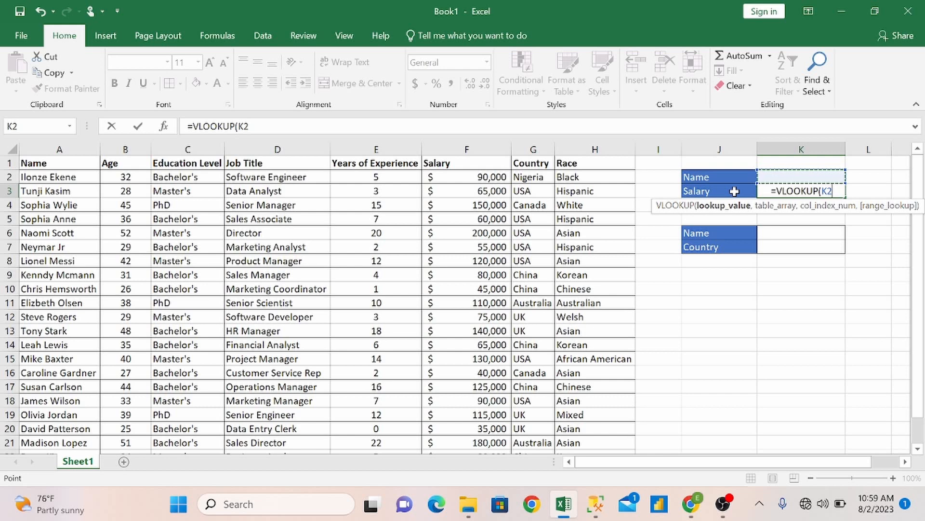
type(",")
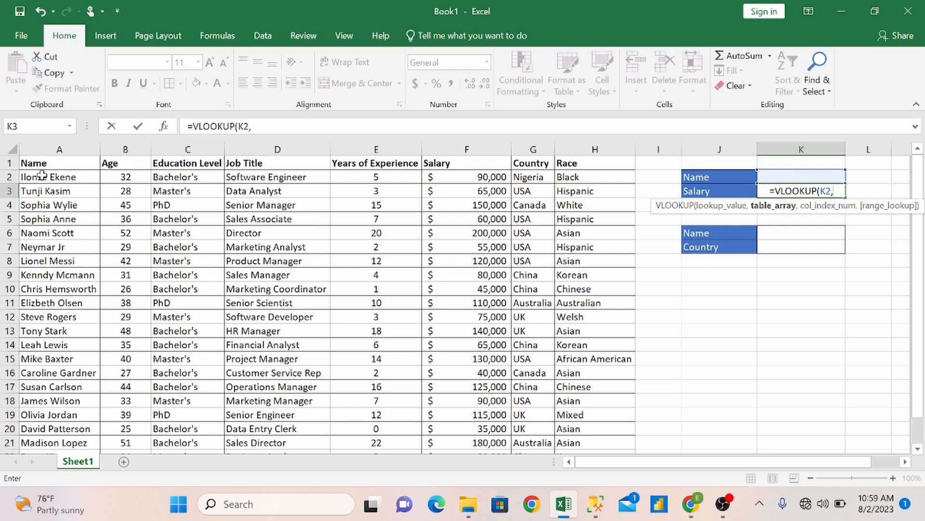
Set the table array of the K3 VLOOKUP formula to the range A2:H23.
left_click_drag(41, 177, 472, 381)
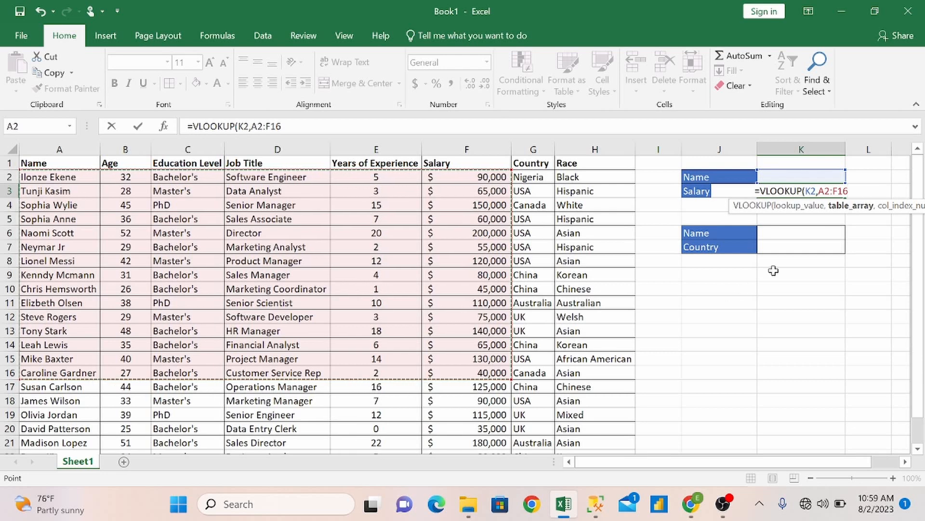
key("BackSpace")
key("BackSpace")
key("BackSpace")
key("BackSpace")
key("BackSpace")
key("BackSpace")
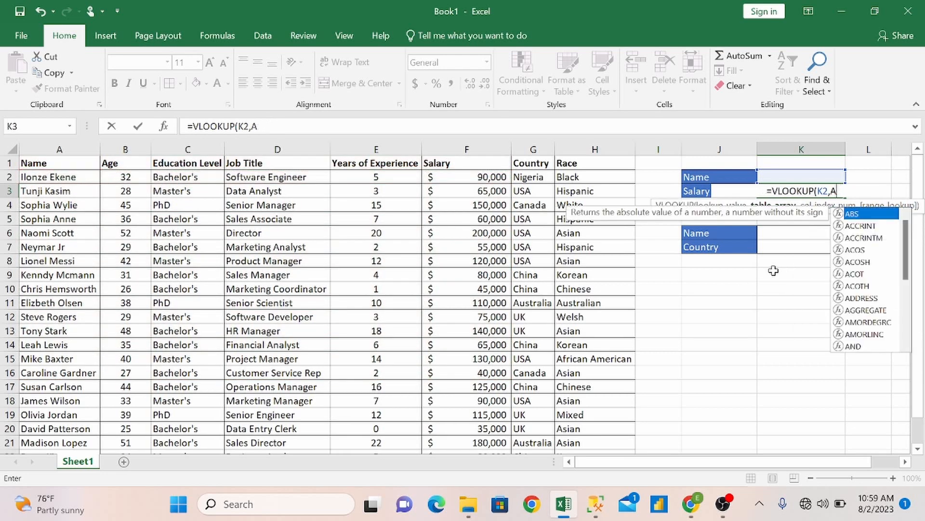
type("A2")
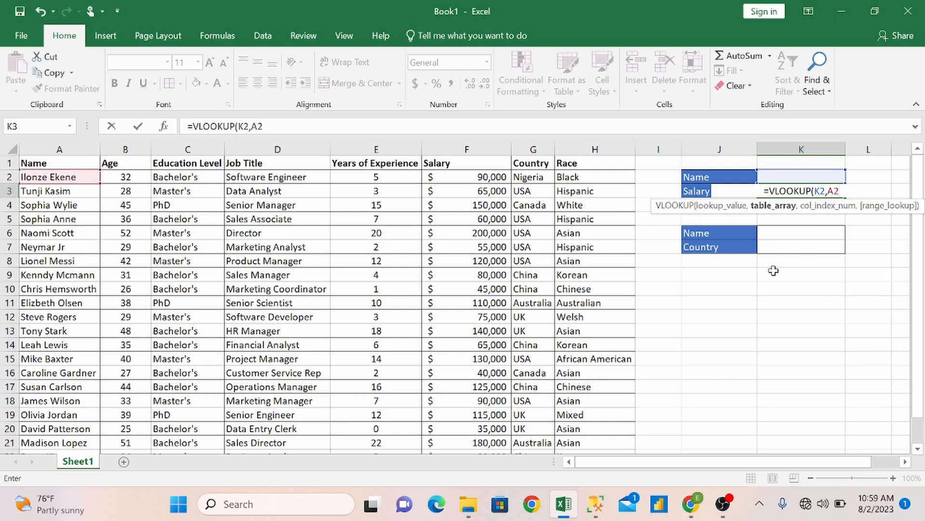
type(":H2")
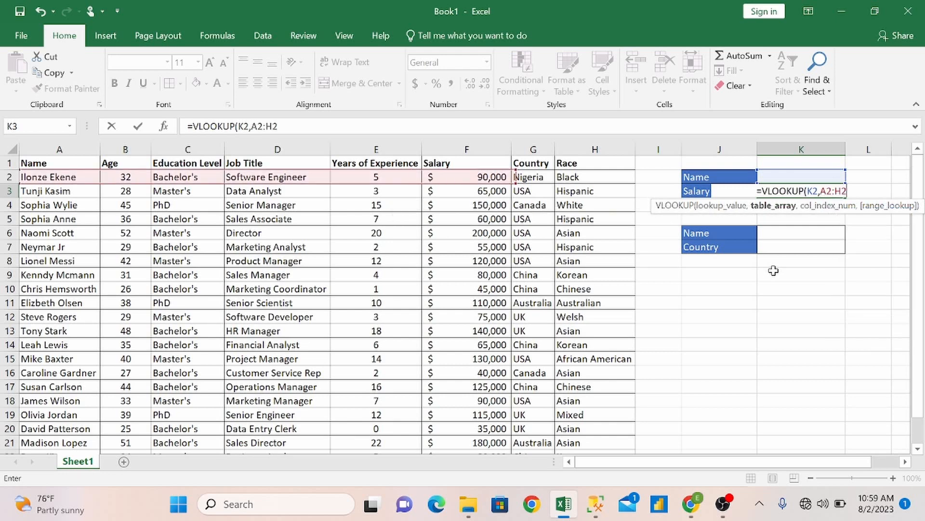
type("3,")
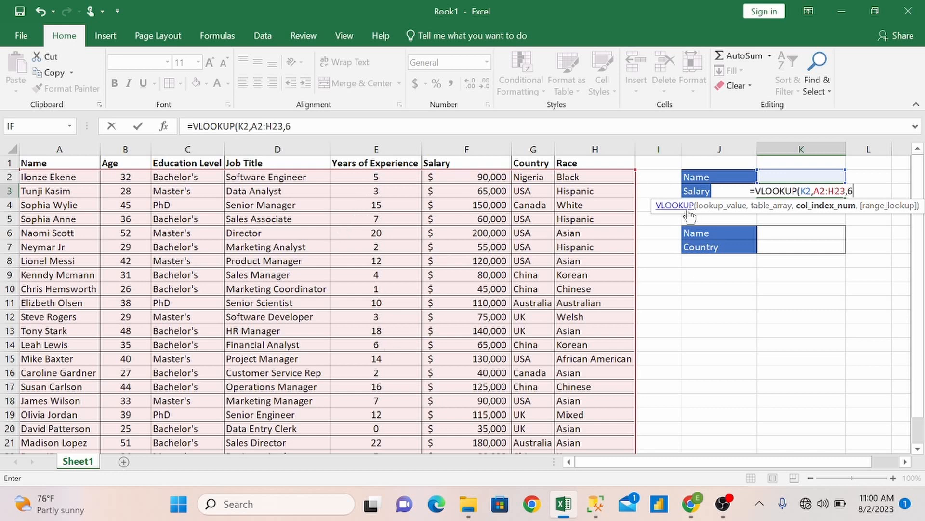
Complete the K3 formula with column index 6 and FALSE for an exact match.
type("6,")
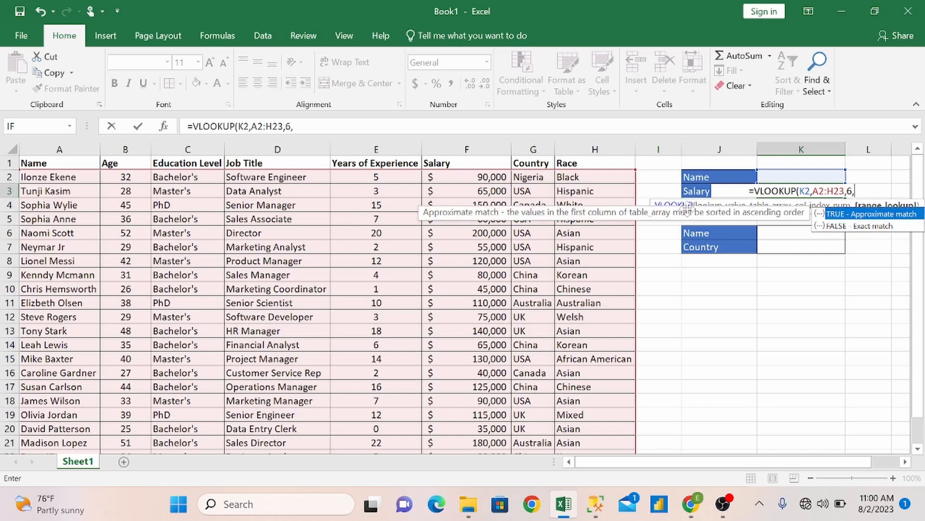
key("Down")
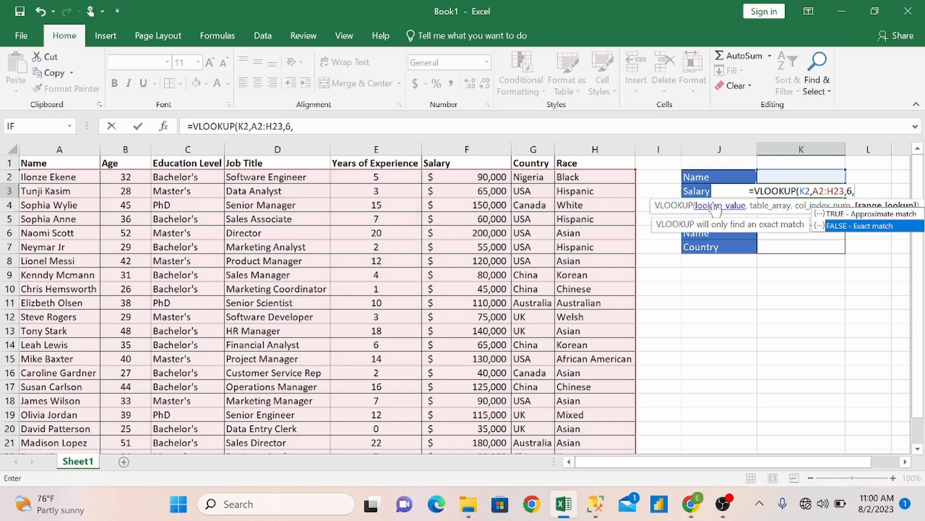
key("Tab")
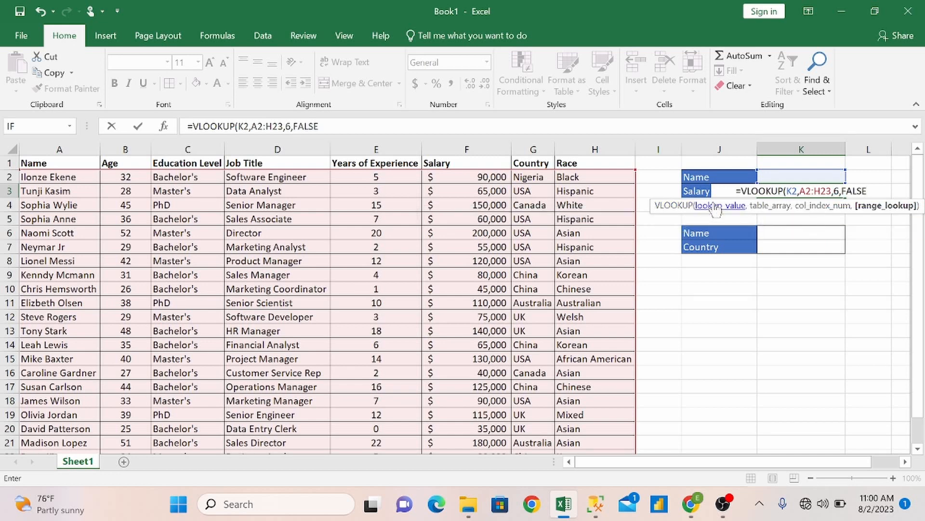
type(")")
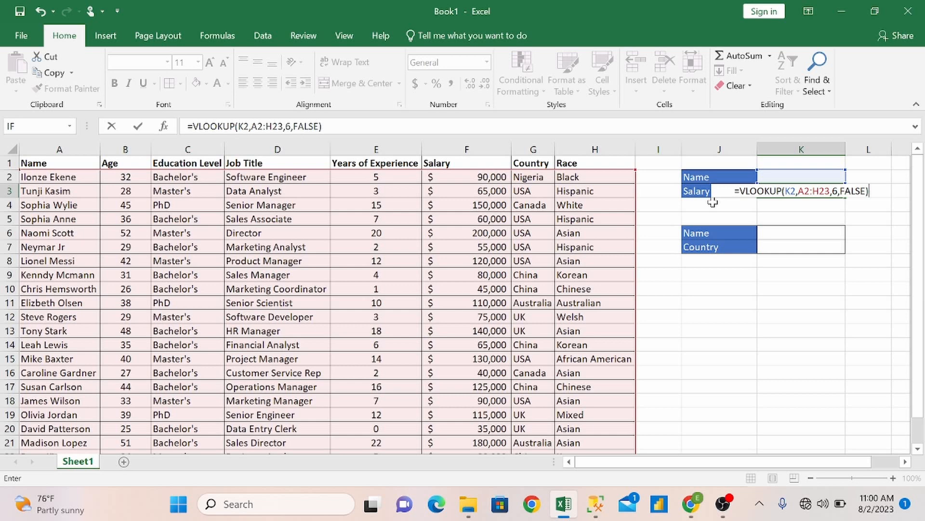
key("Return")
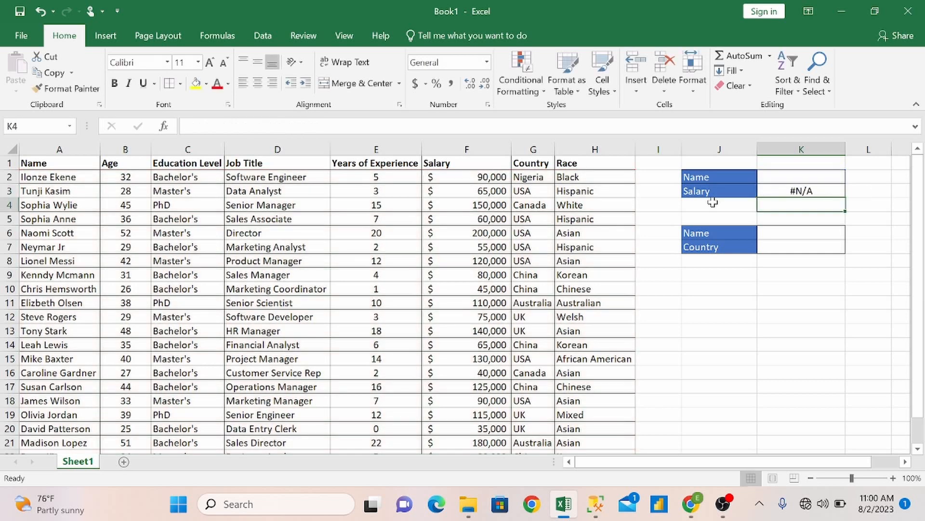
Fill the Name cell K2 above Salary with a reference to cell A7.
left_click(799, 179)
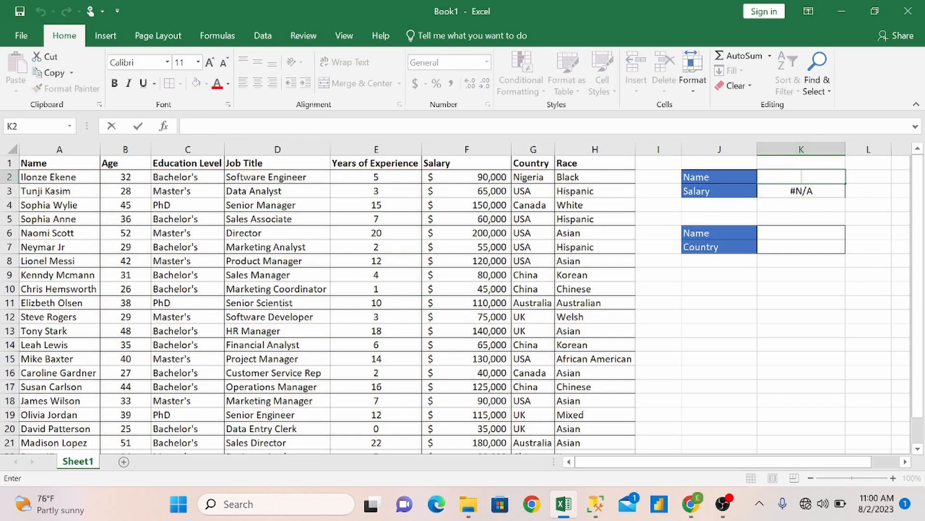
type("=")
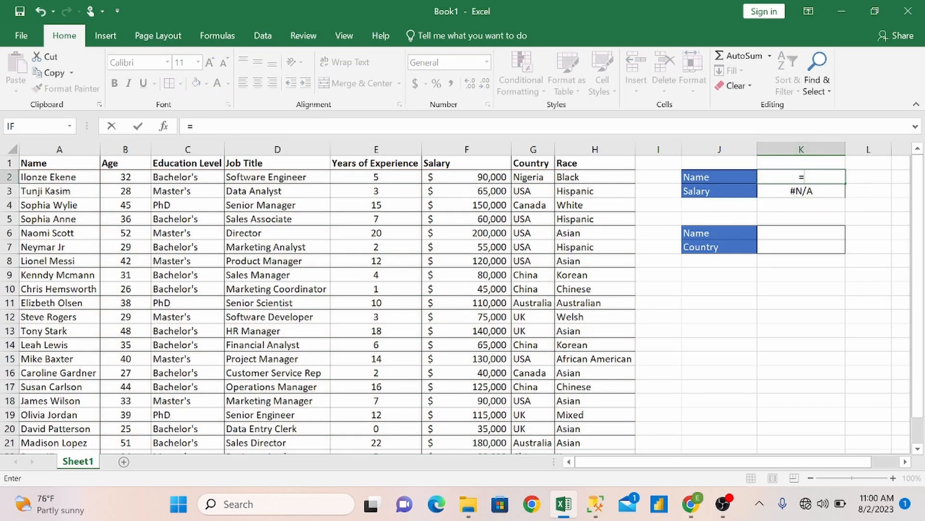
left_click(63, 246)
key("Return")
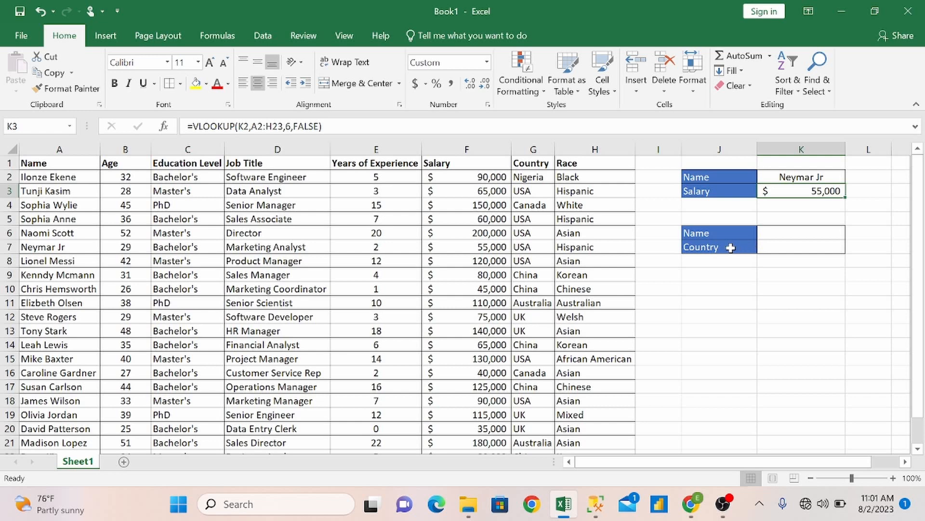
Start a VLOOKUP formula in the Country cell K7 with cell K6 as the lookup value.
double_click(784, 247)
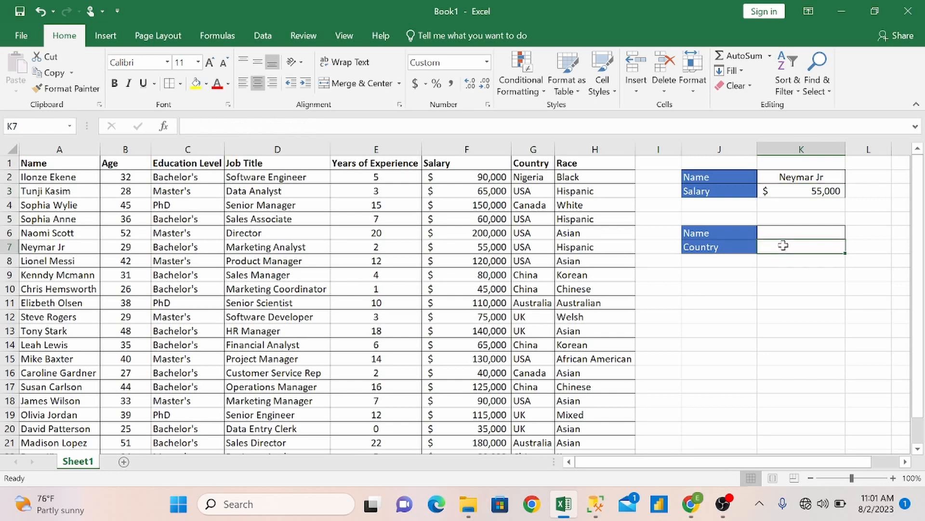
type("Vlo")
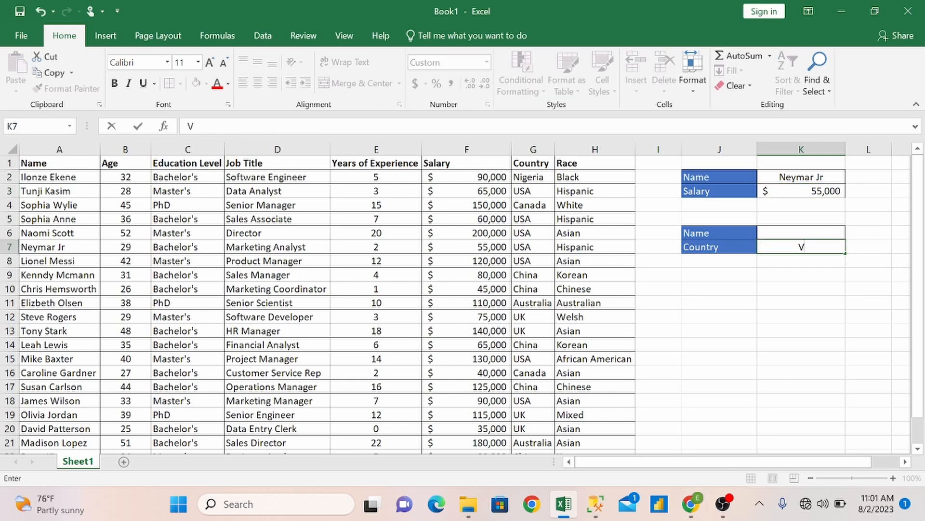
key("BackSpace")
key("BackSpace")
key("BackSpace")
key("BackSpace")
type("=vo")
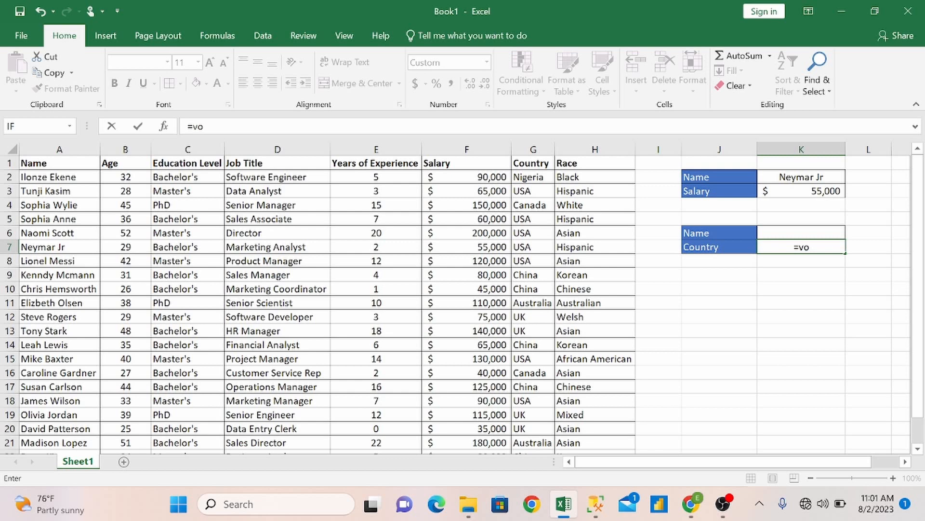
key("BackSpace")
type("loo")
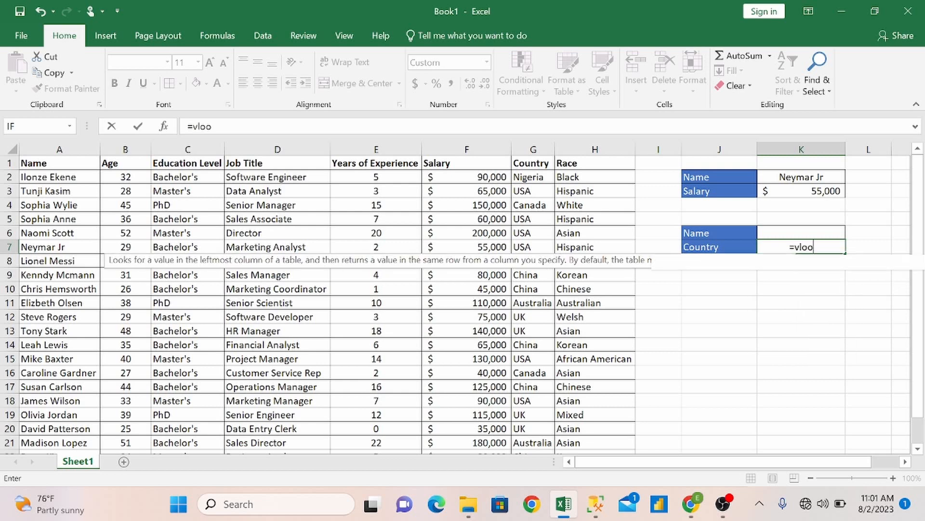
key("Tab")
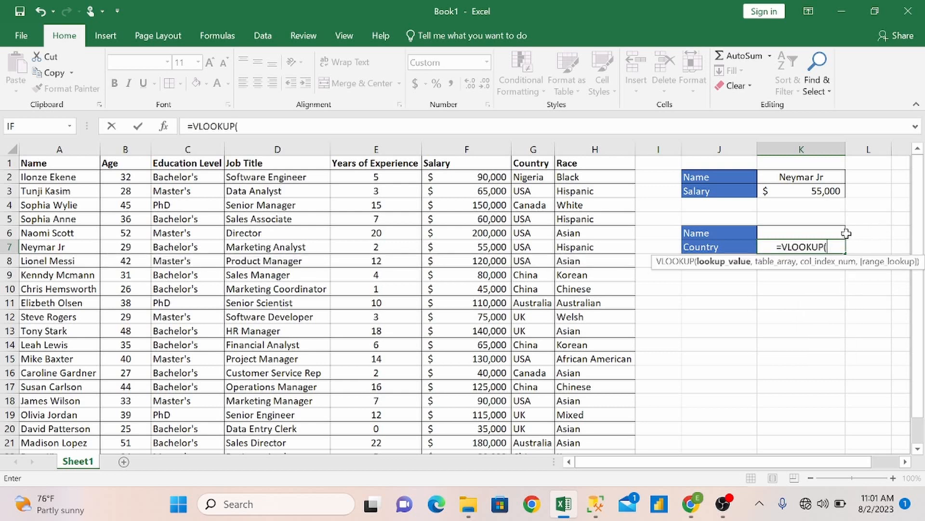
left_click(812, 233)
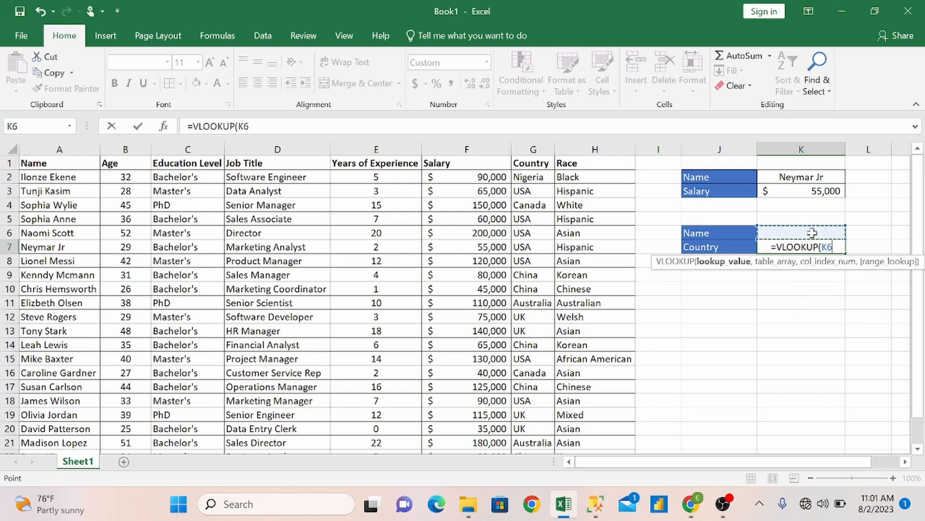
type(",")
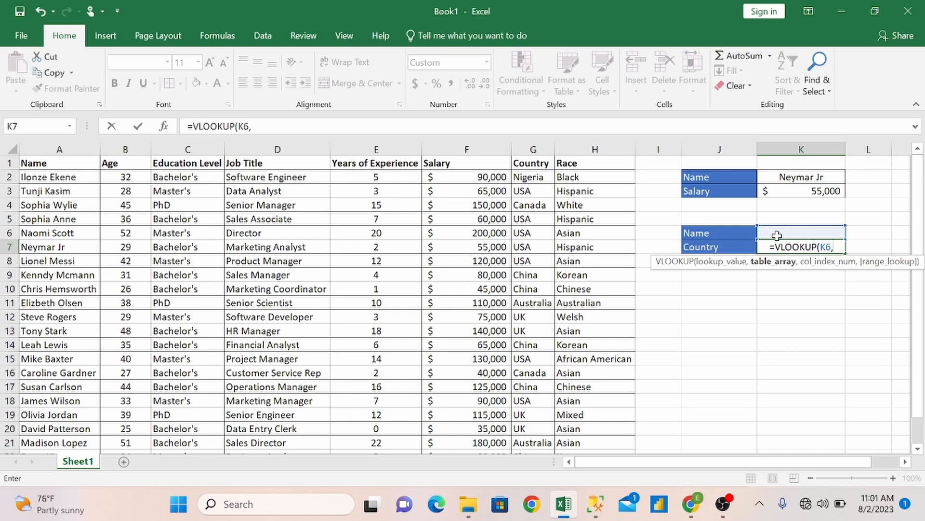
Complete the K7 formula with table array A2:H23, column index 7 and FALSE for an exact match.
type("A2")
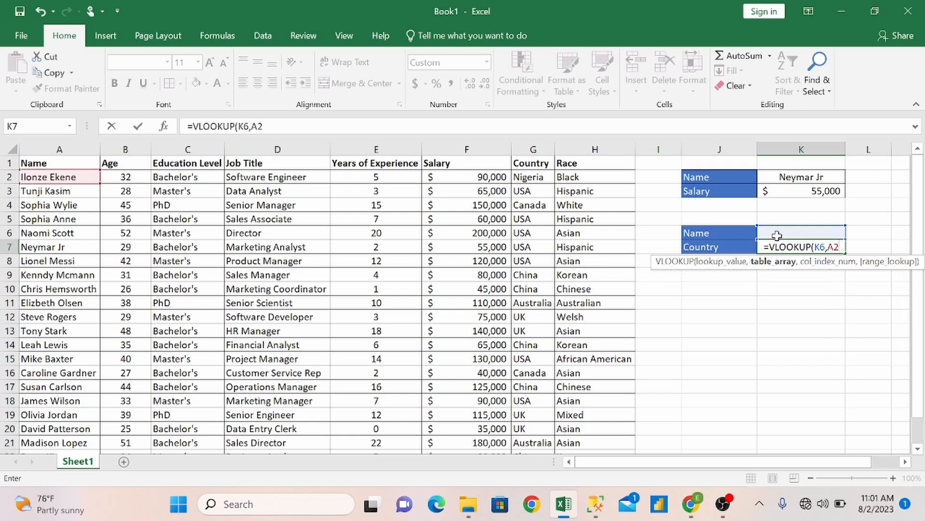
type(":H23")
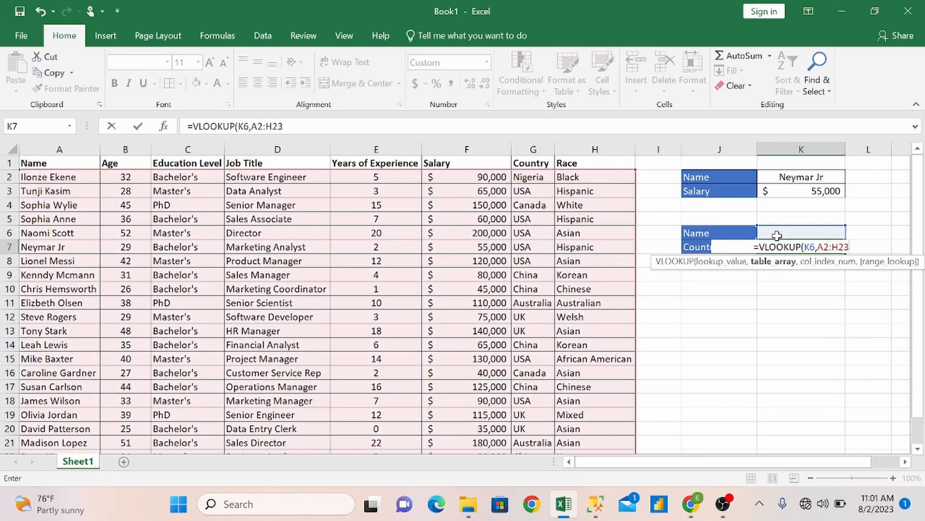
type(",")
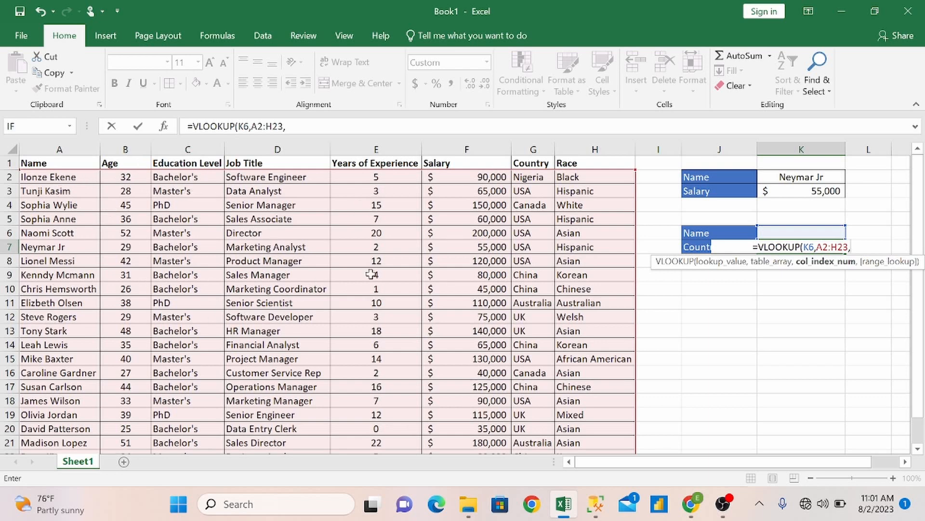
type("7")
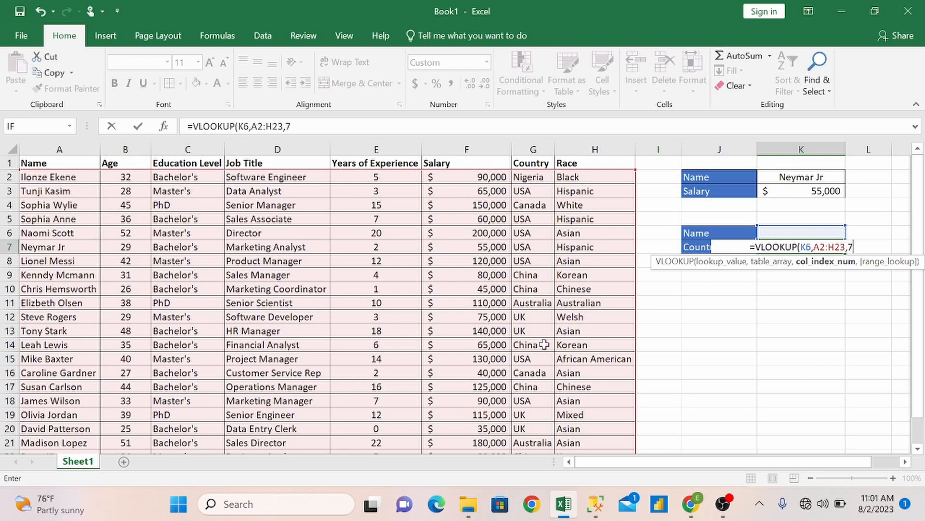
type(",")
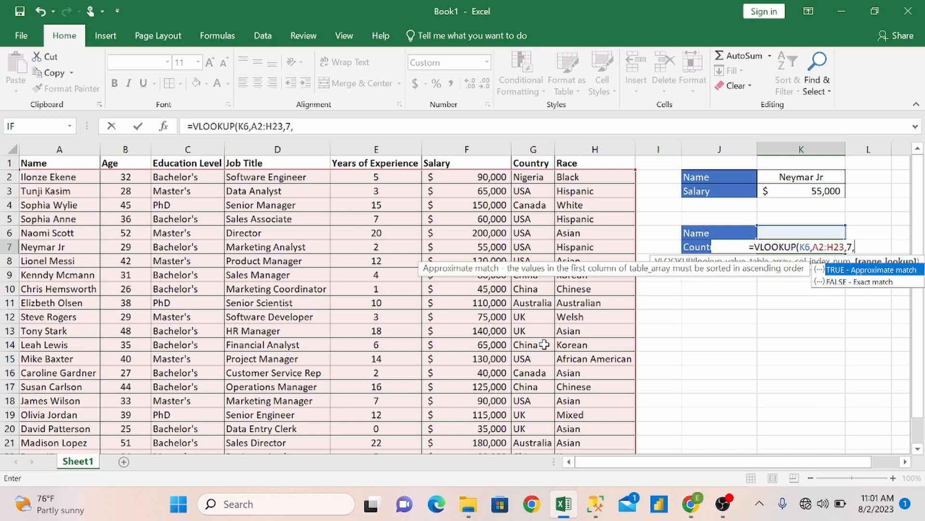
key("Down")
key("Tab")
type(")")
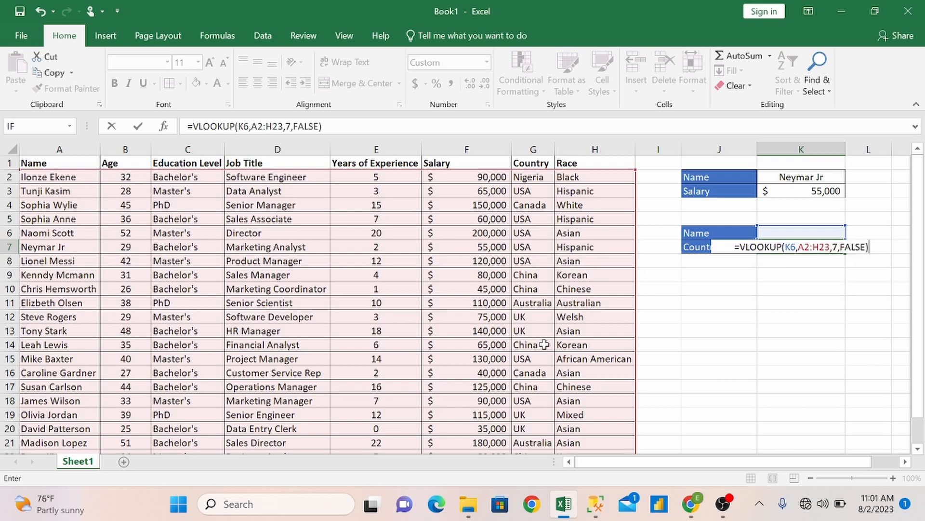
key("Return")
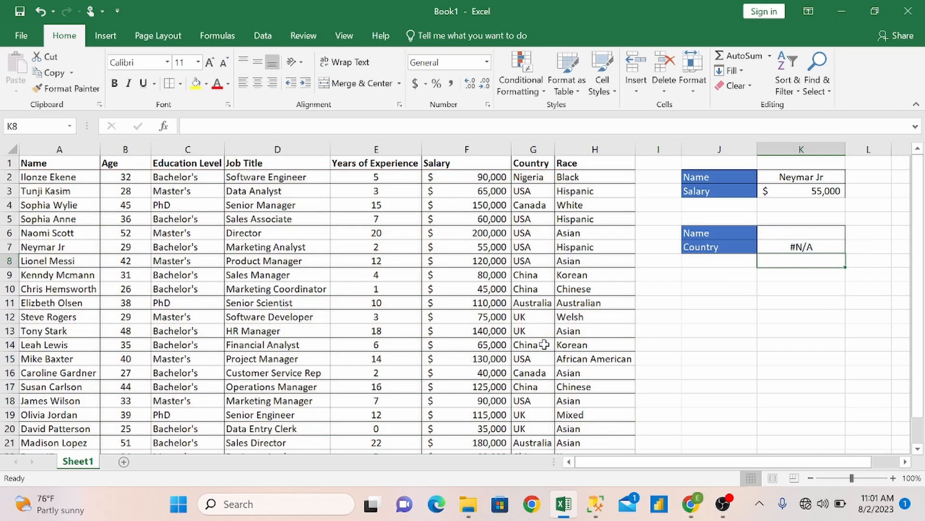
Fill the Name cell K6 above Country with a reference to cell A11.
left_click(801, 234)
type("=")
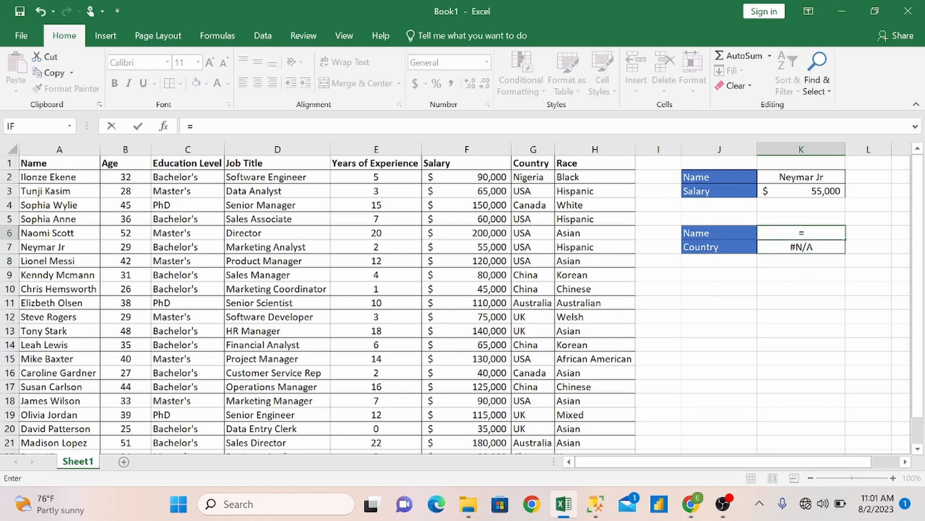
left_click(68, 307)
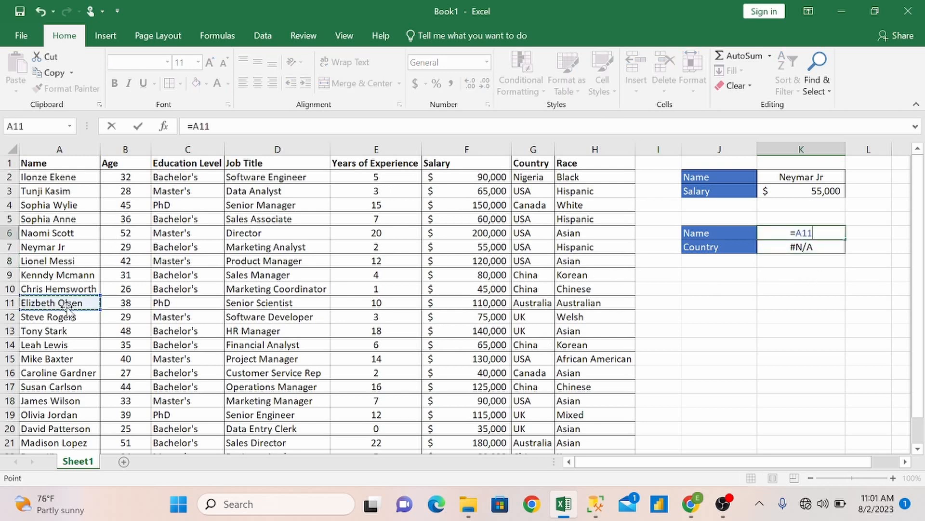
key("Return")
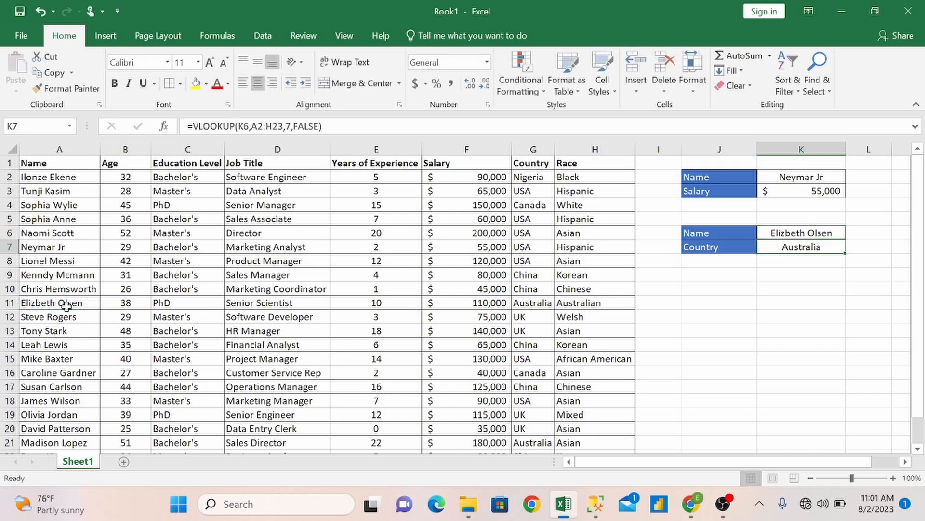